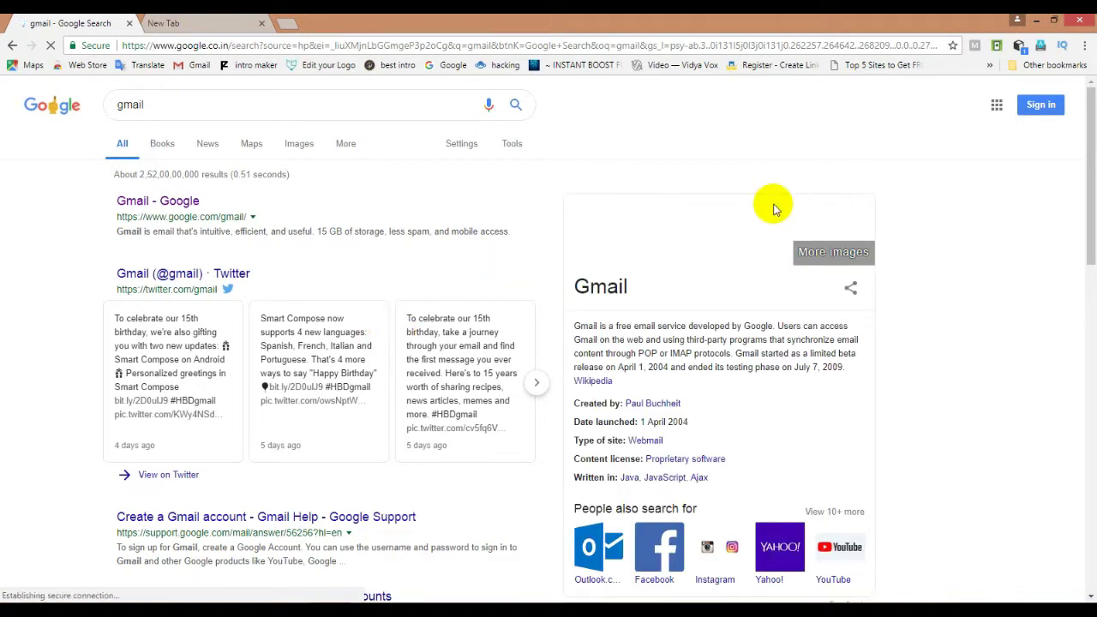
- Open Gmail from the search results and start creating a new Google Account
click(187, 211)
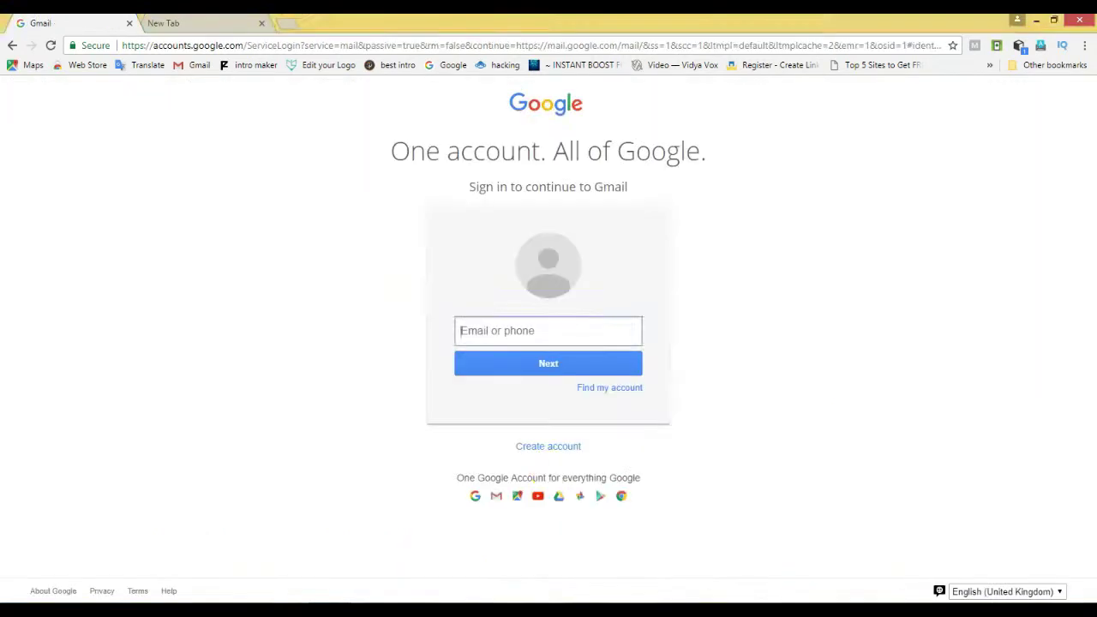
click(545, 448)
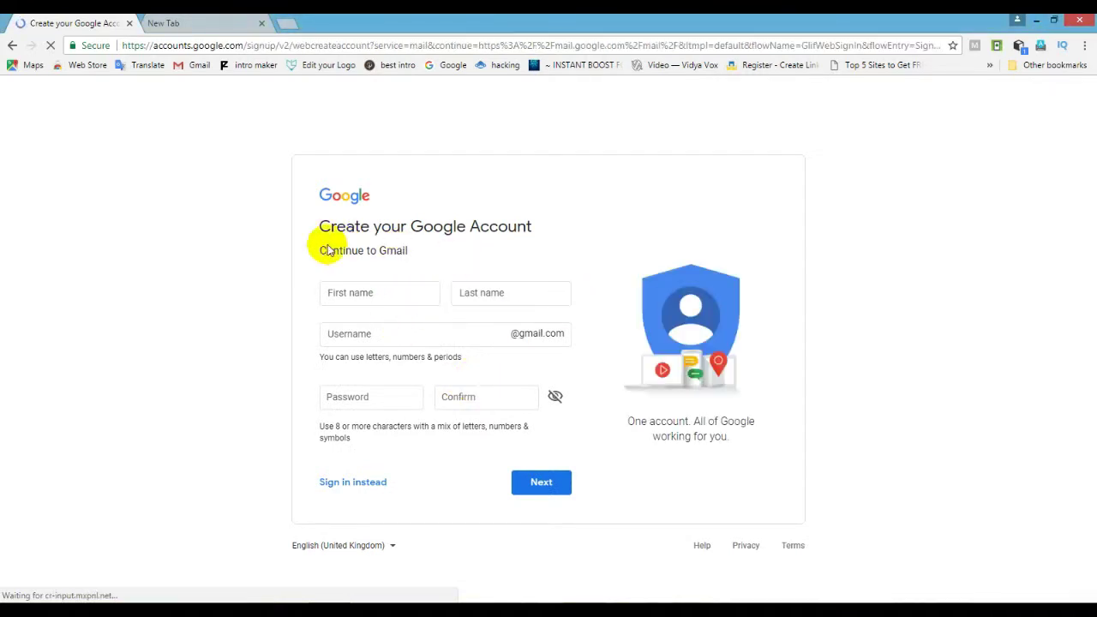
- Fill in the first name, last name and desired Gmail username on the account creation form
click(362, 292)
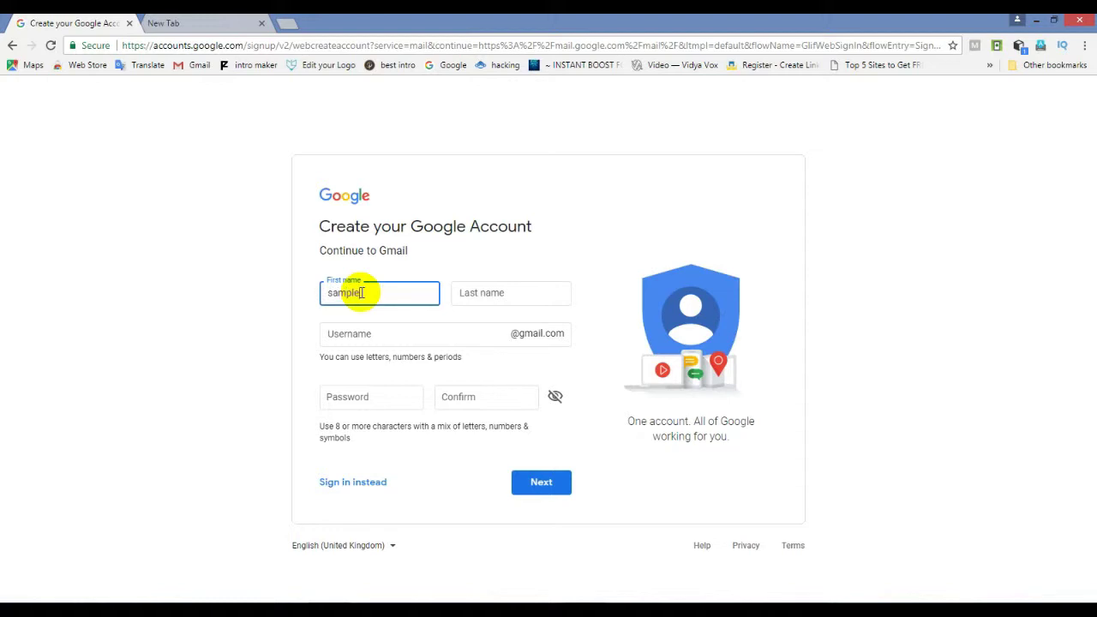
click(474, 291)
text(viewers)
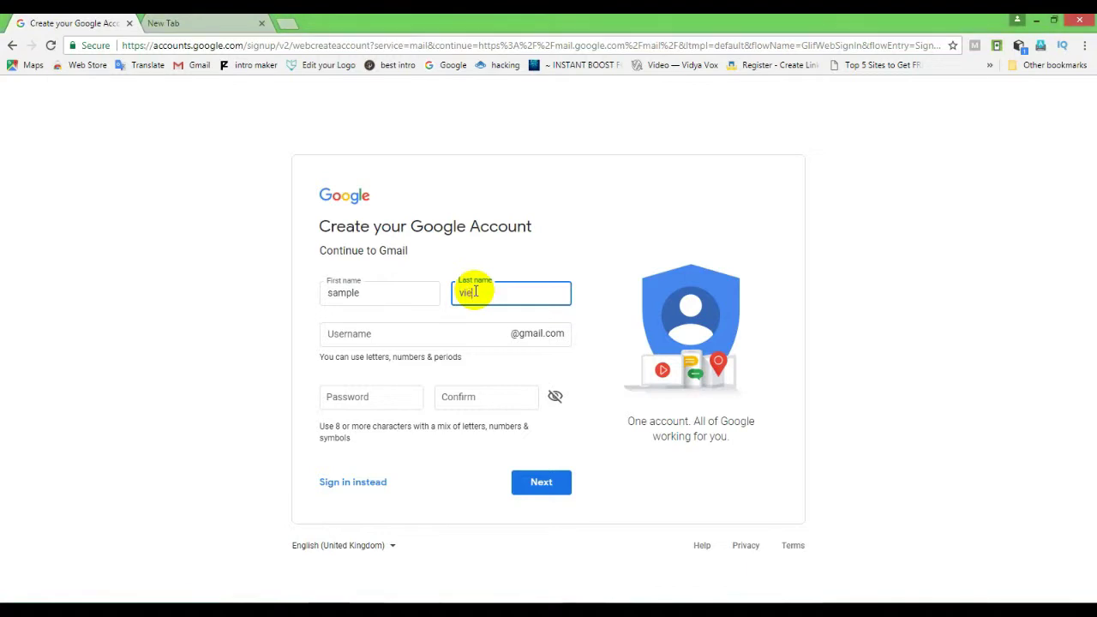
click(451, 339)
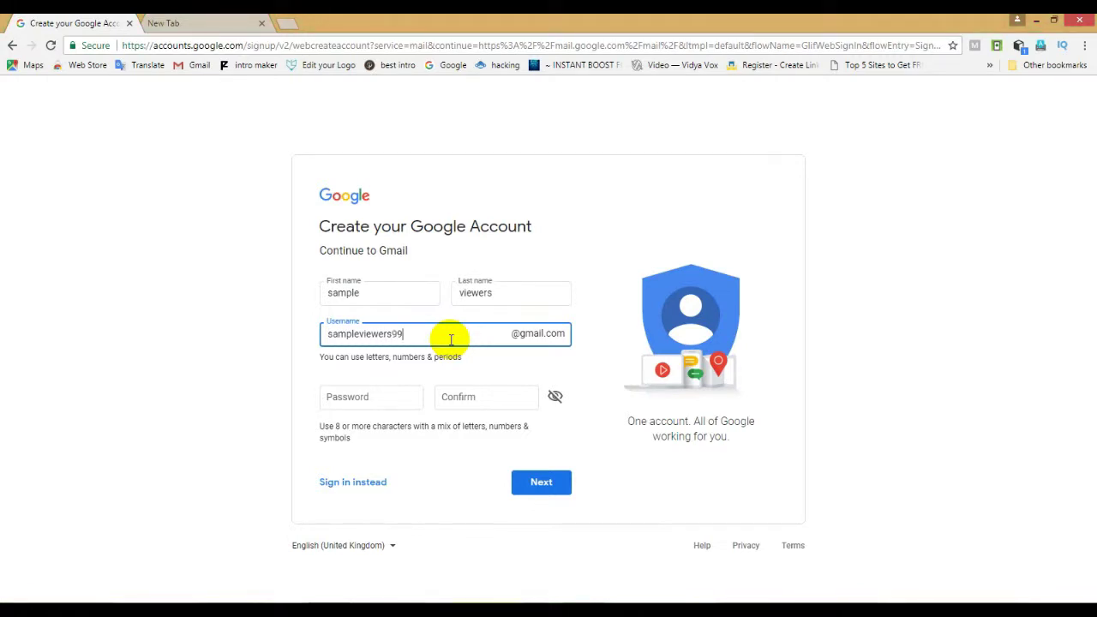
- Enter the account password, repeat it for confirmation, and submit the account creation form
click(396, 400)
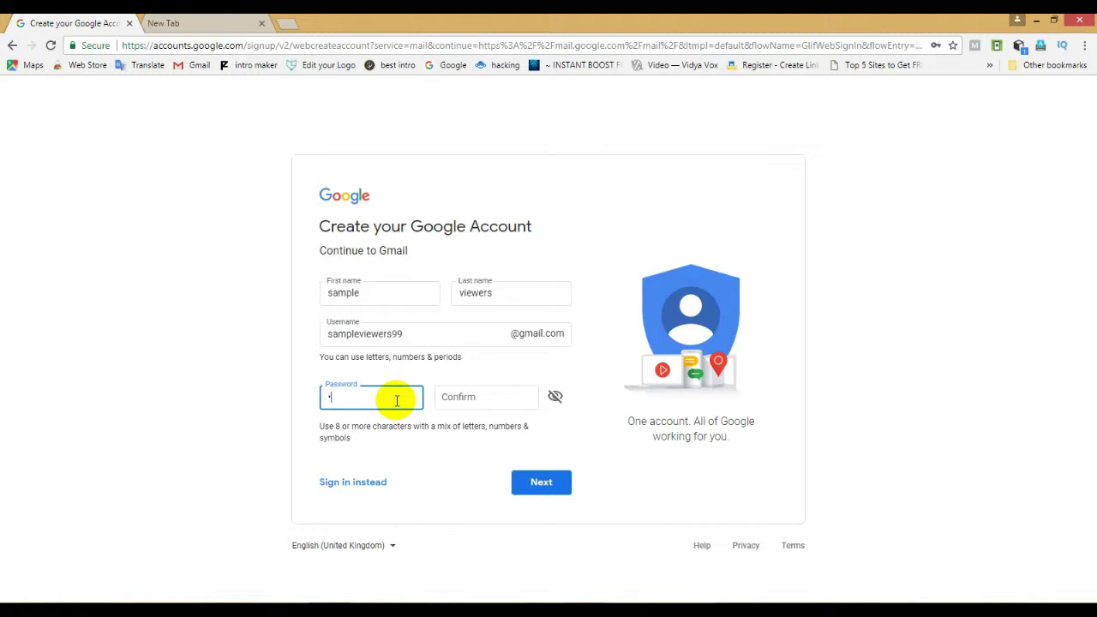
text(***)
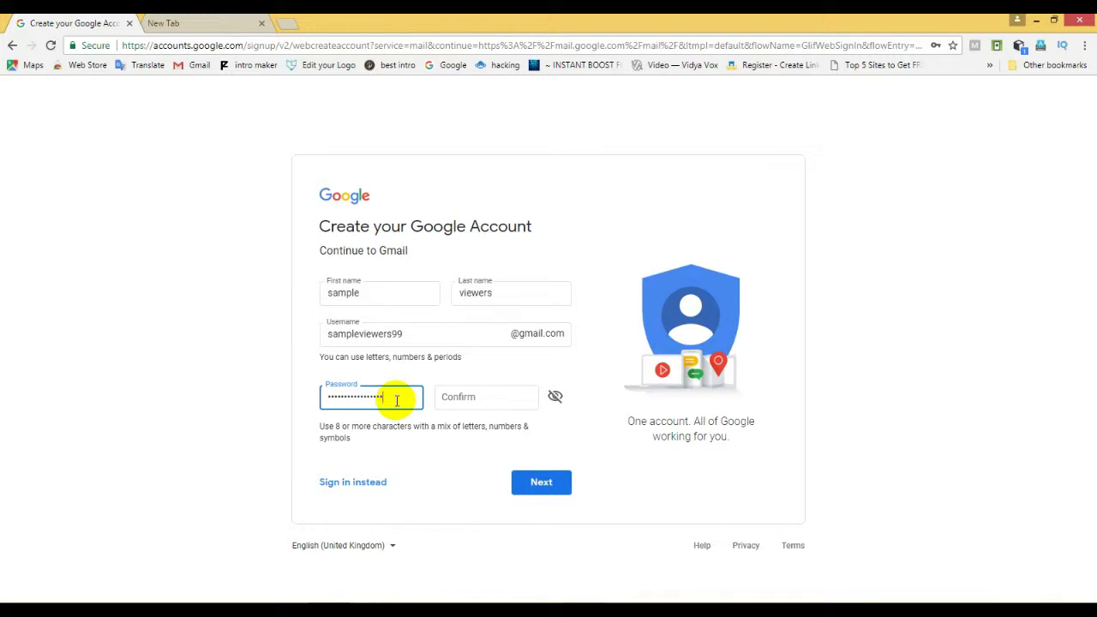
click(475, 398)
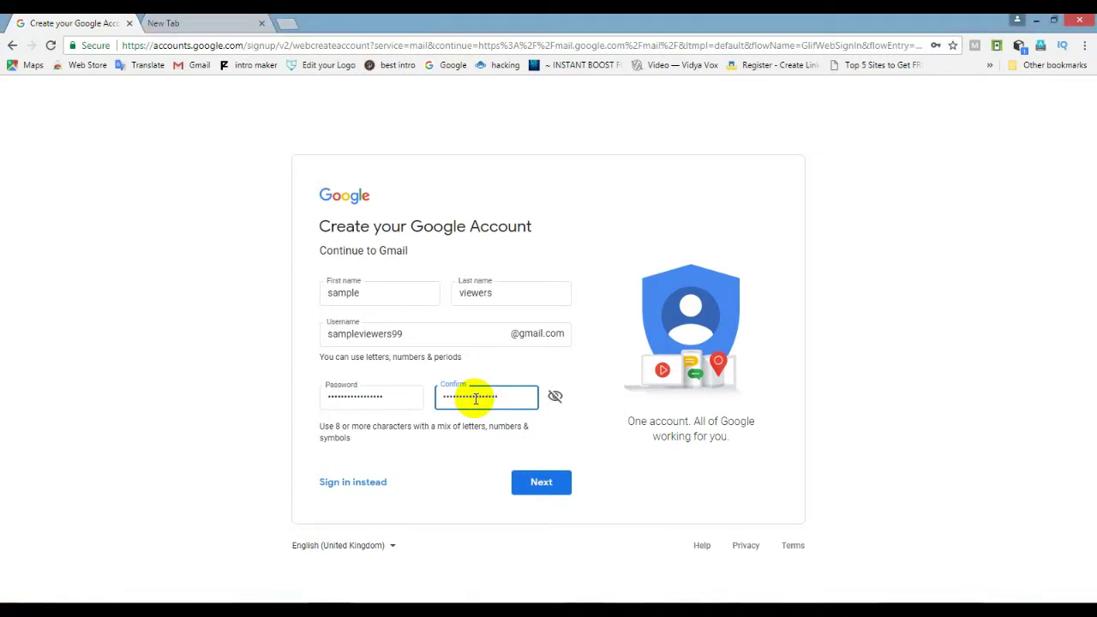
click(531, 485)
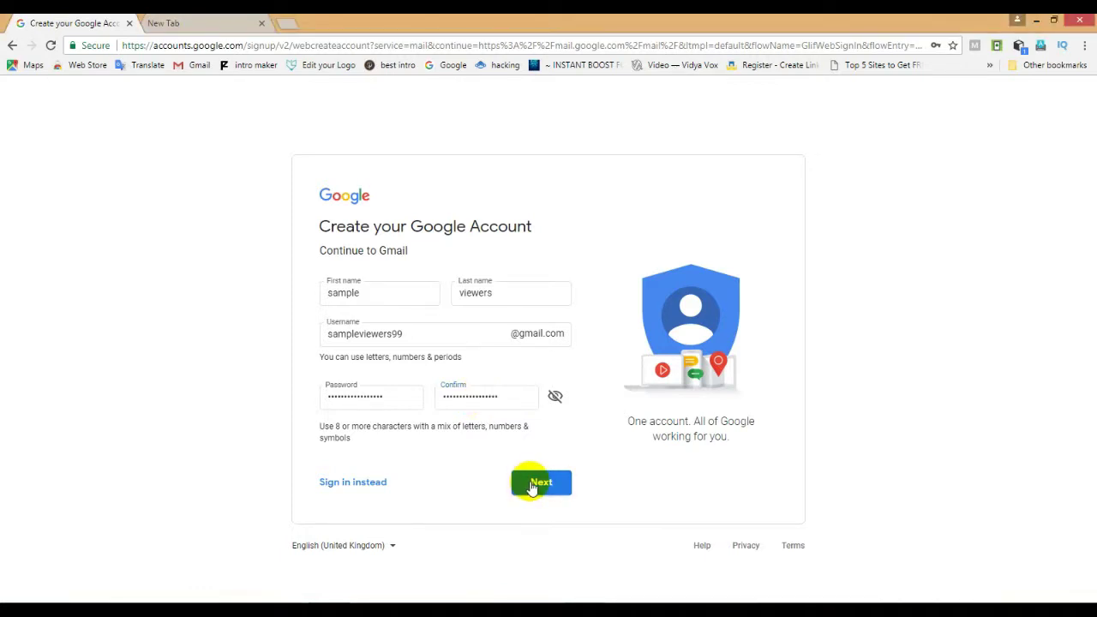
click(531, 485)
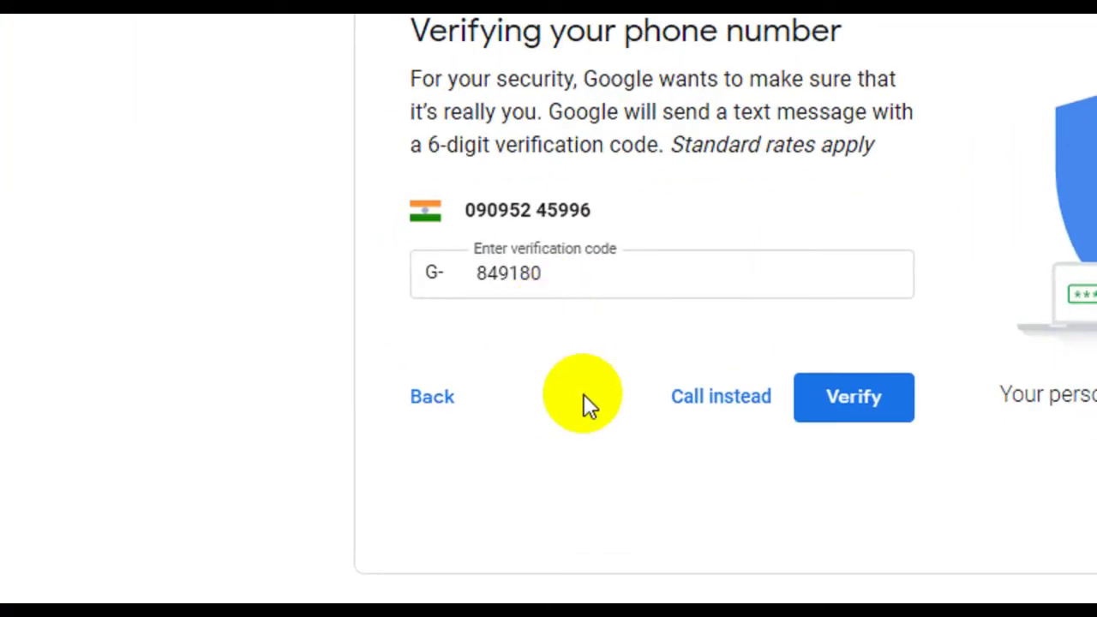
- Submit the phone verification code and the personal details with recovery e-mail, date of birth and gender
click(847, 412)
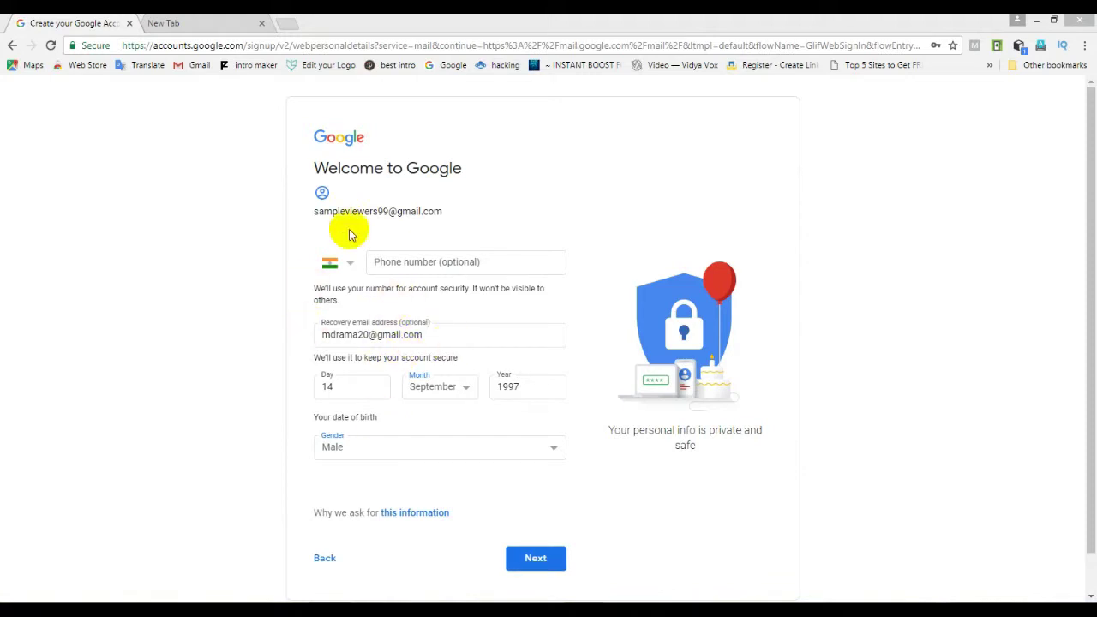
click(535, 559)
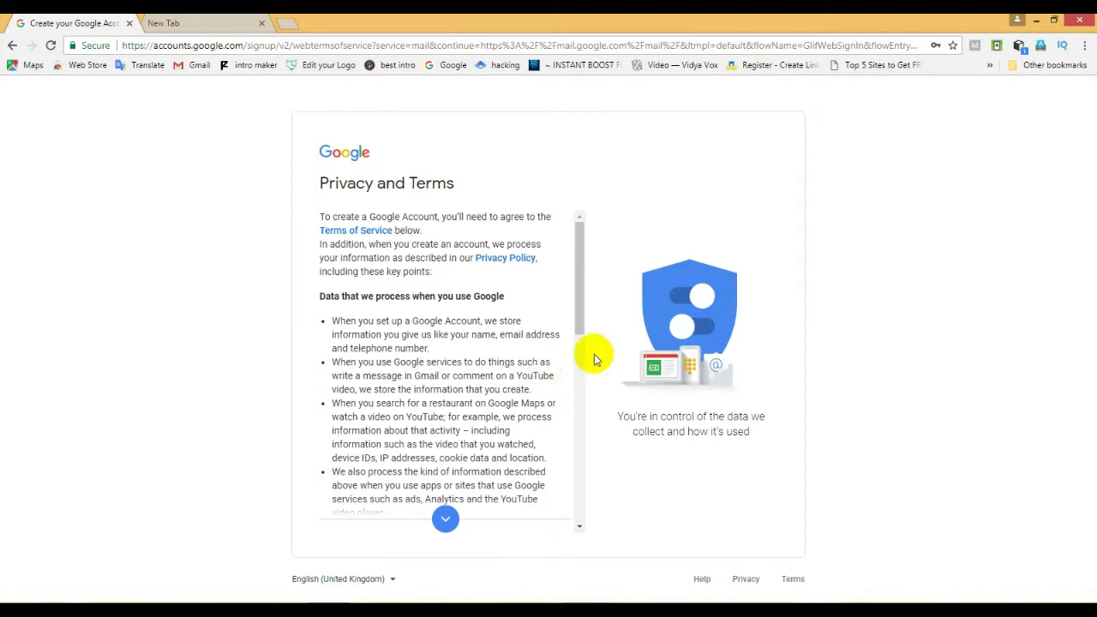
- Read through the Privacy and Terms text to its end and agree to it
drag(578, 314, 579, 403)
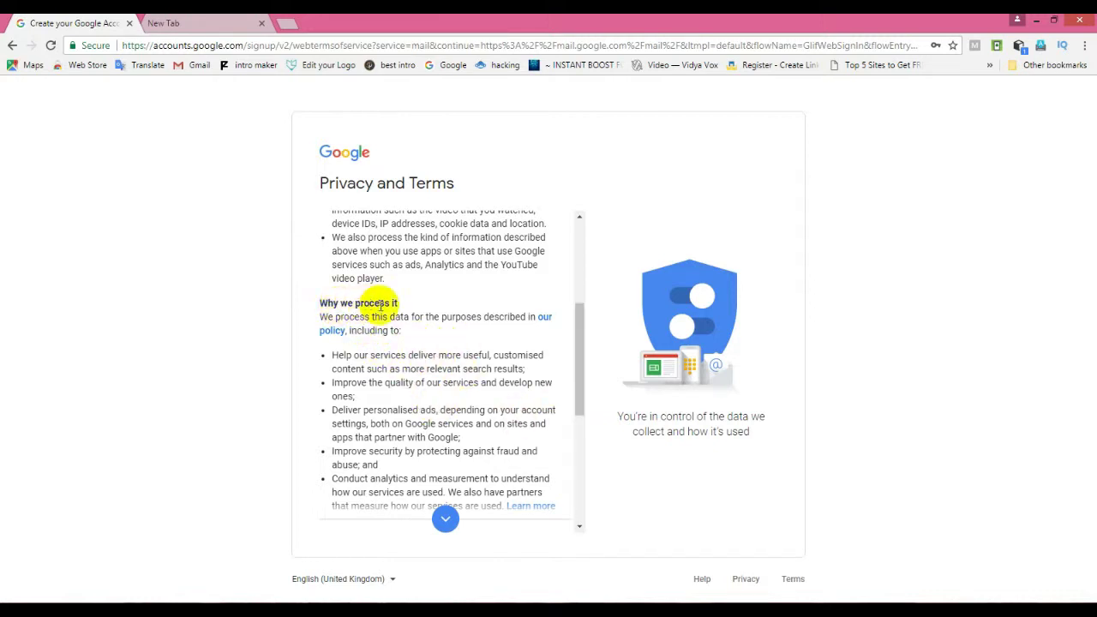
click(581, 376)
drag(581, 375, 568, 474)
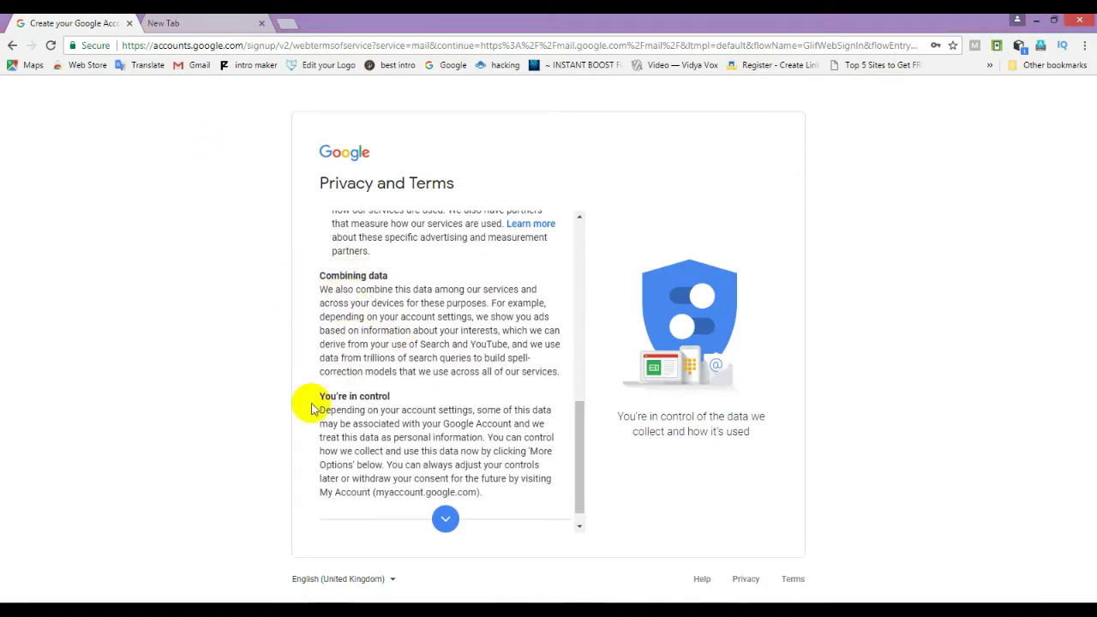
scroll(574, 446, down, 3)
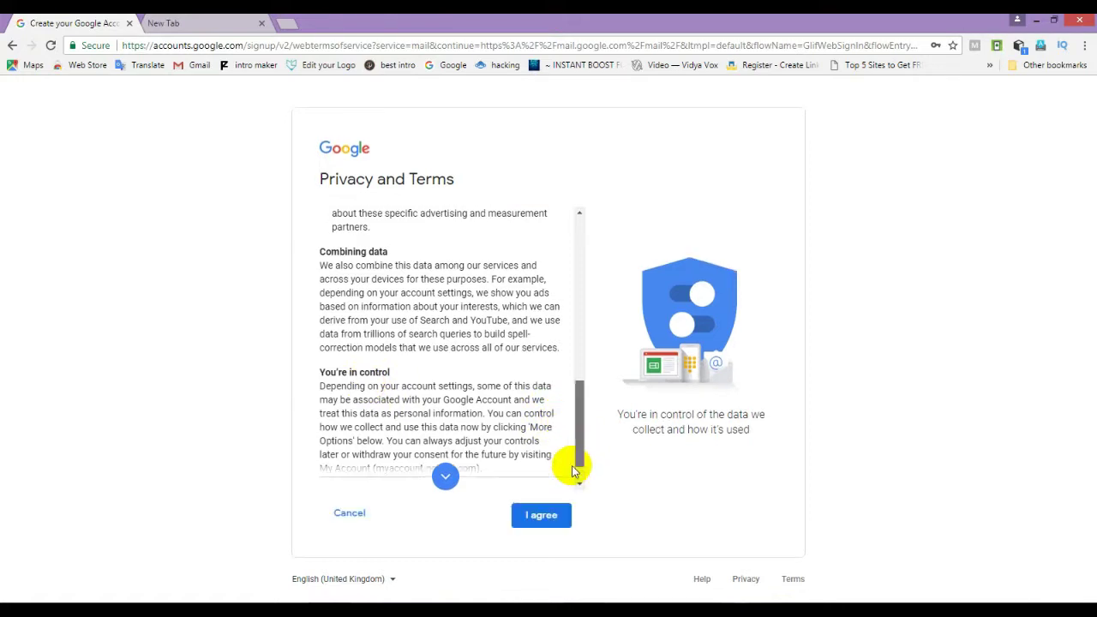
click(531, 521)
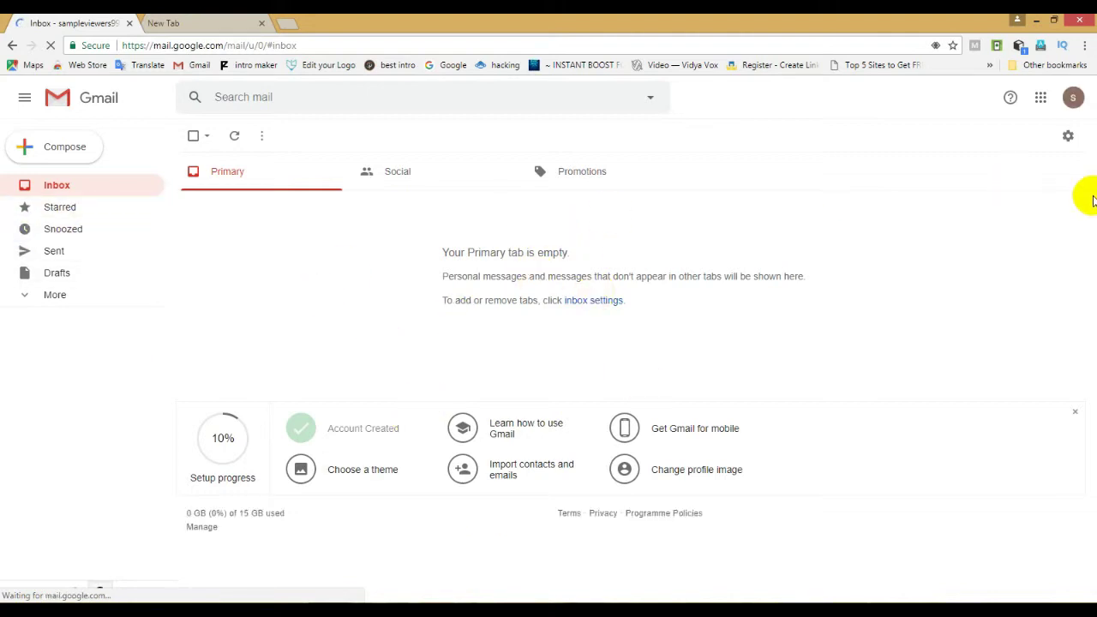
- Proceed past the Gmail welcome message, preview the Comfortable and Compact views, and confirm the Default view
click(1072, 99)
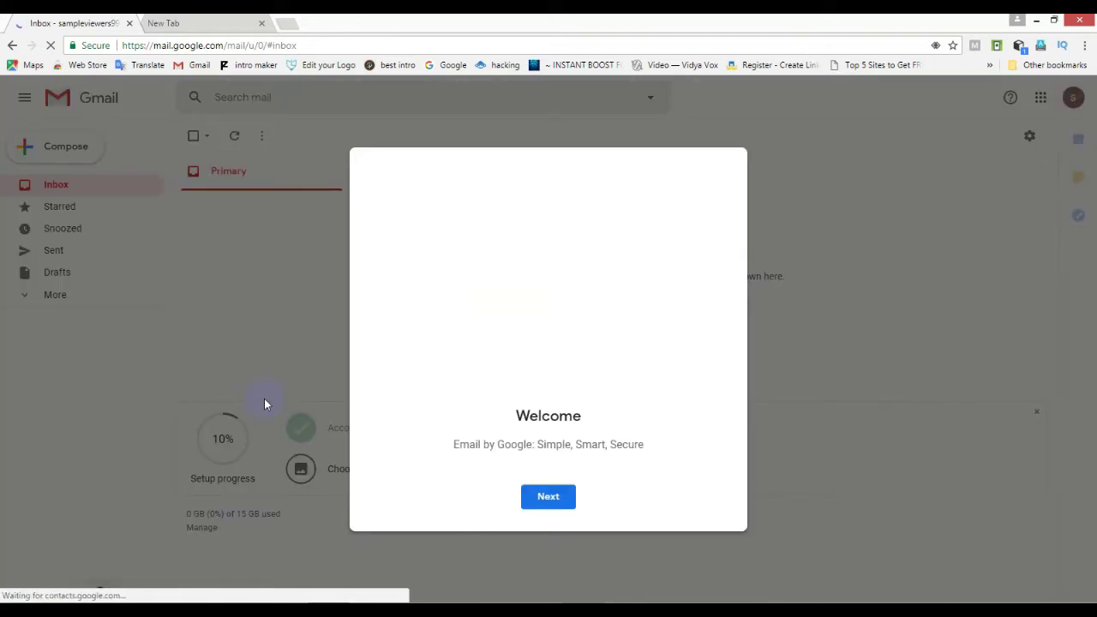
click(532, 498)
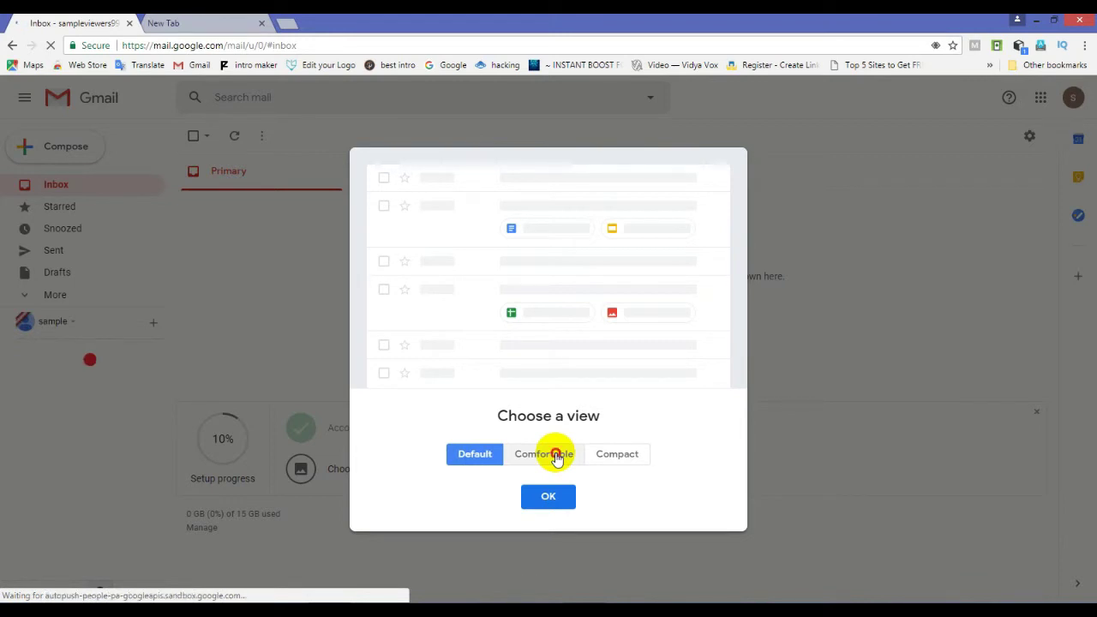
click(558, 460)
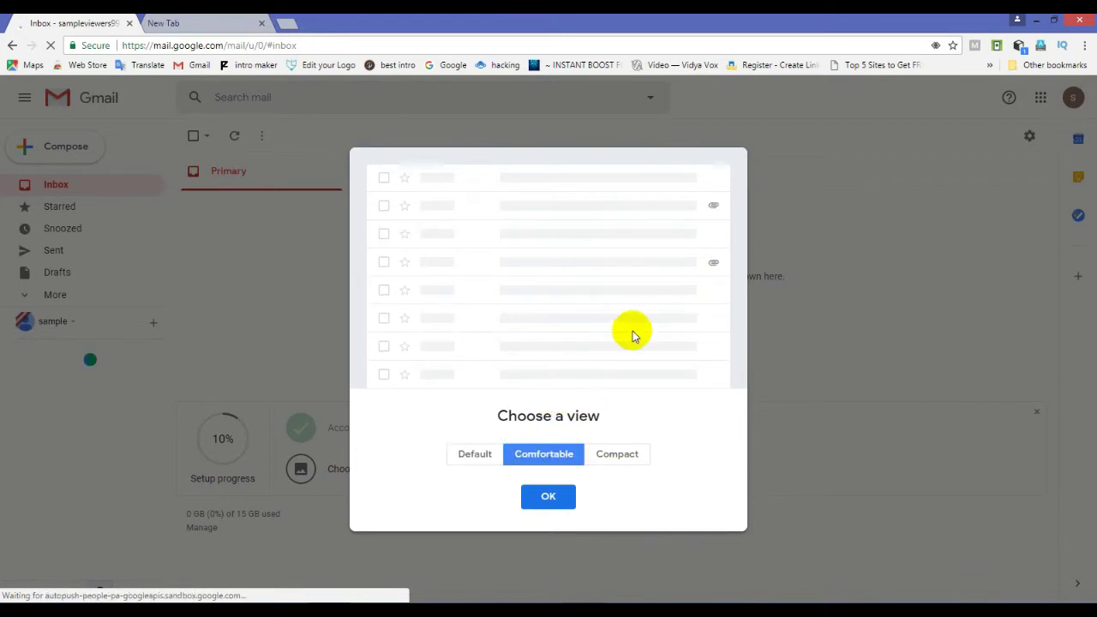
click(619, 456)
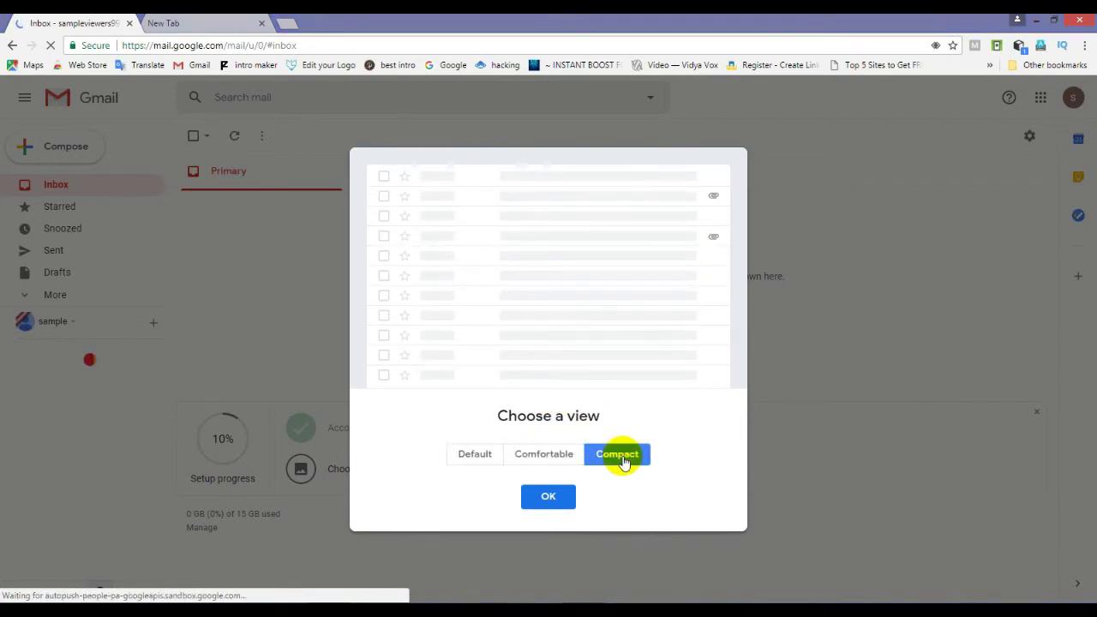
click(473, 460)
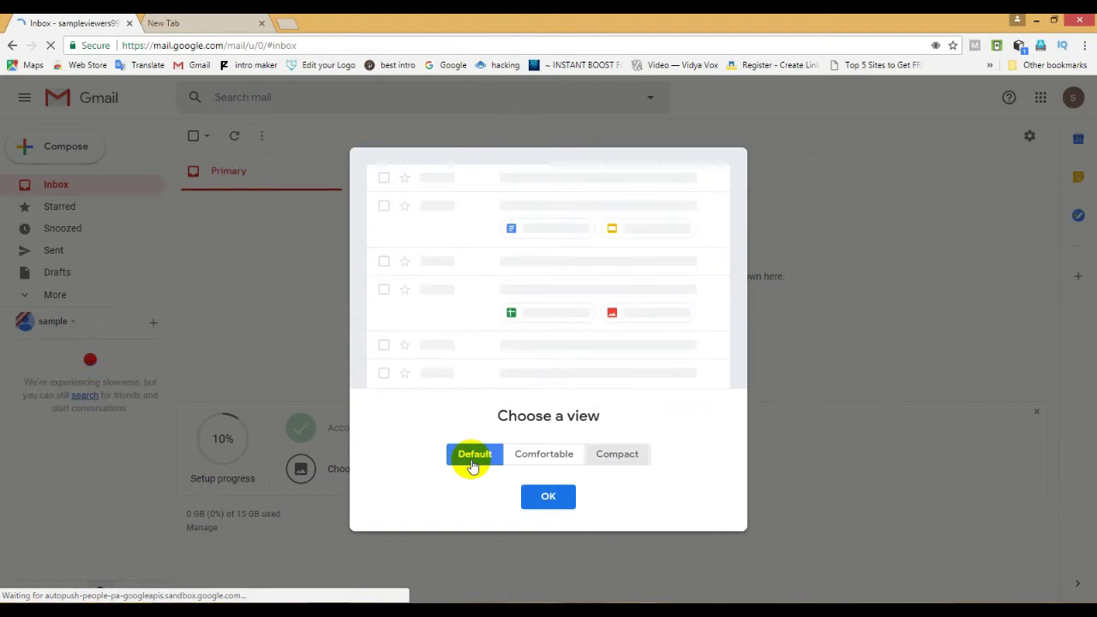
click(549, 496)
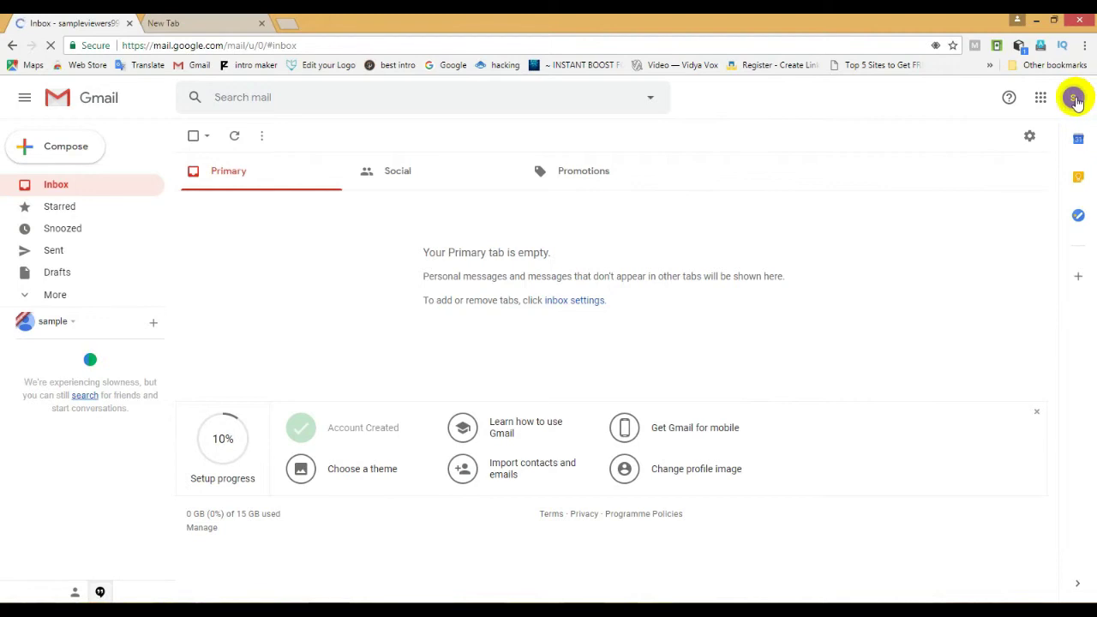
- Show the signed-in account's details and examine the new account's name and e-mail address
click(1073, 98)
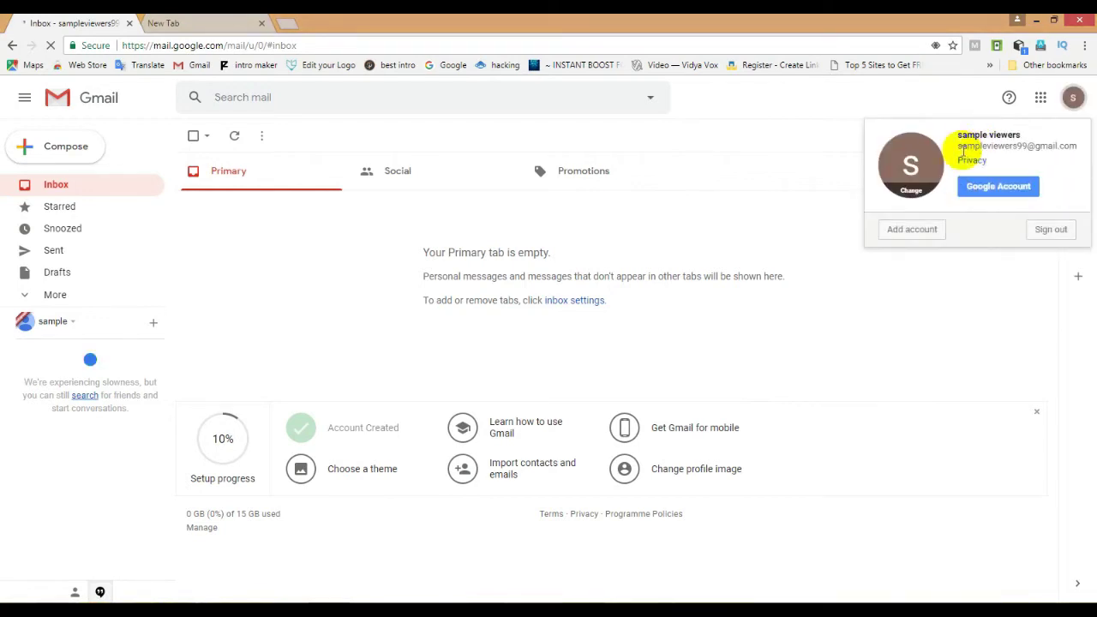
mouse_move(958, 147)
mouse_down()
mouse_move(1072, 146)
mouse_move(966, 150)
mouse_up()
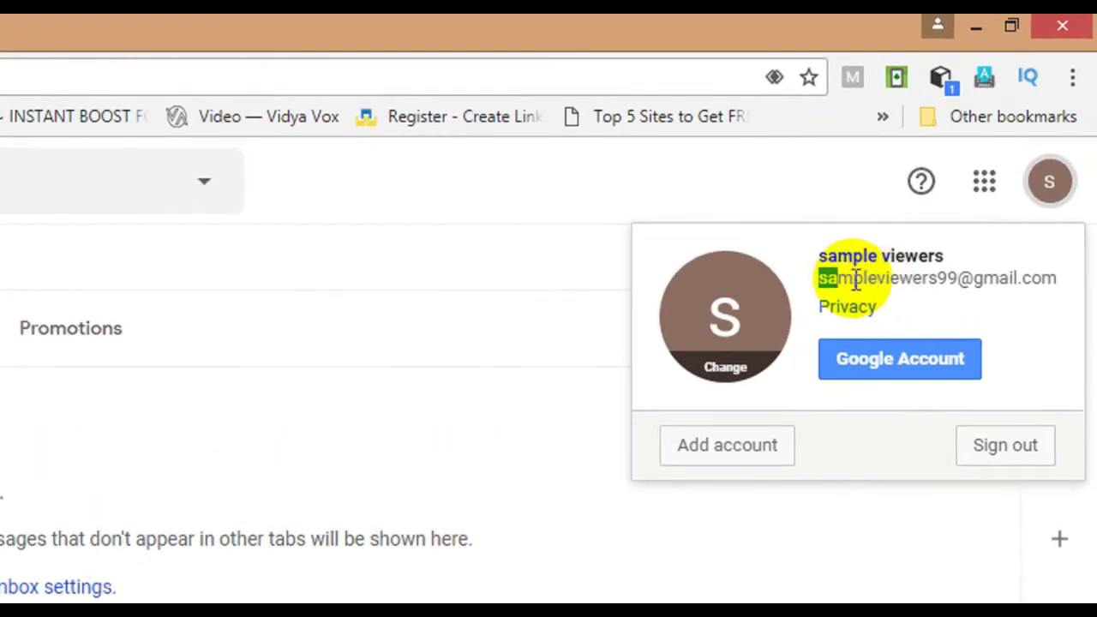
mouse_move(835, 283)
mouse_down()
mouse_move(963, 282)
mouse_move(844, 269)
mouse_up()
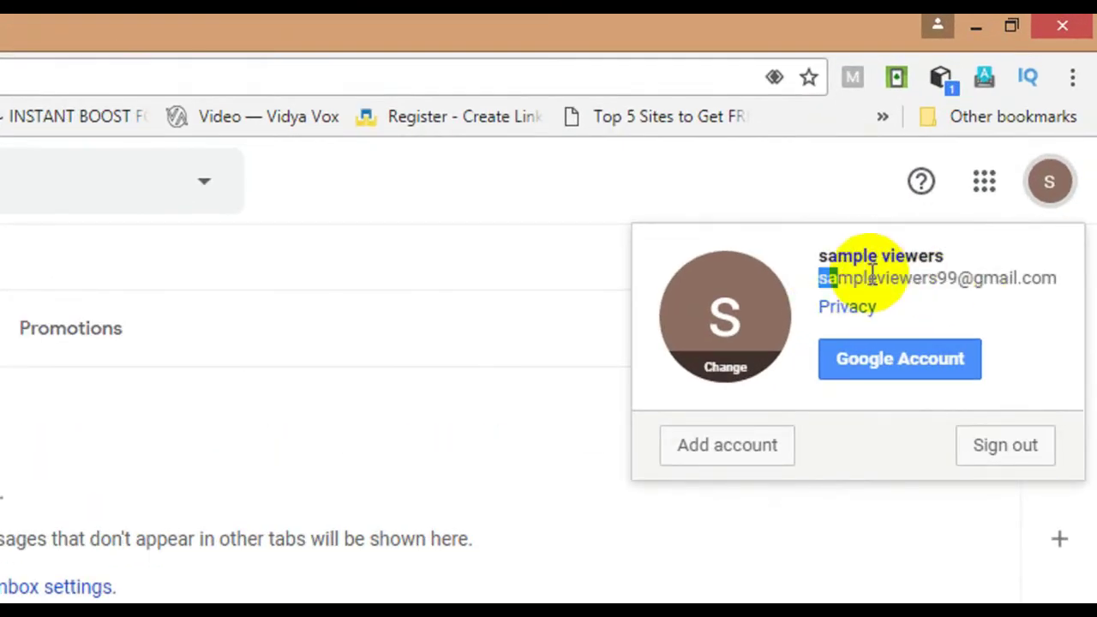
drag(1060, 275, 1065, 283)
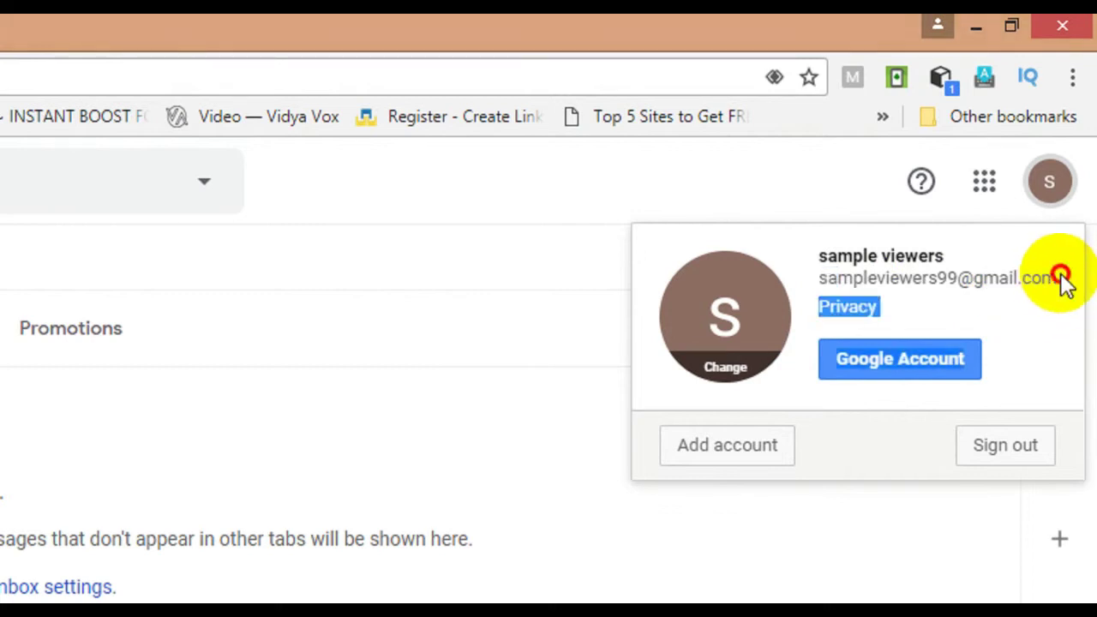
click(1062, 279)
drag(1065, 283, 1094, 386)
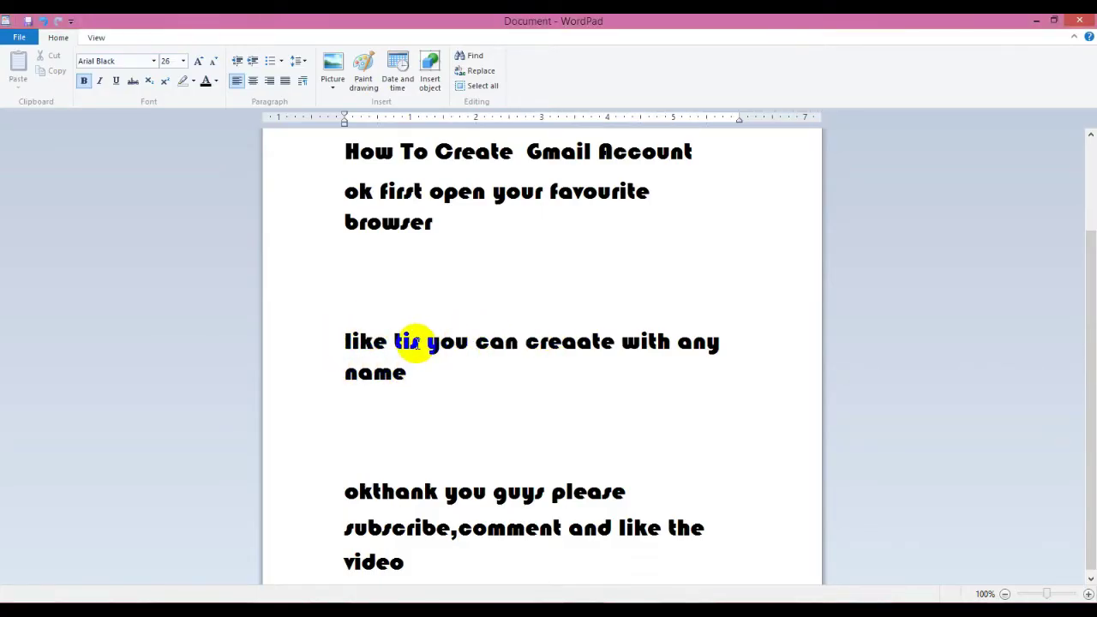
- In the WordPad document, change "tis" to "tish", "creaate" to "create" and "okthank" to "ok thank"
click(422, 342)
text(h)
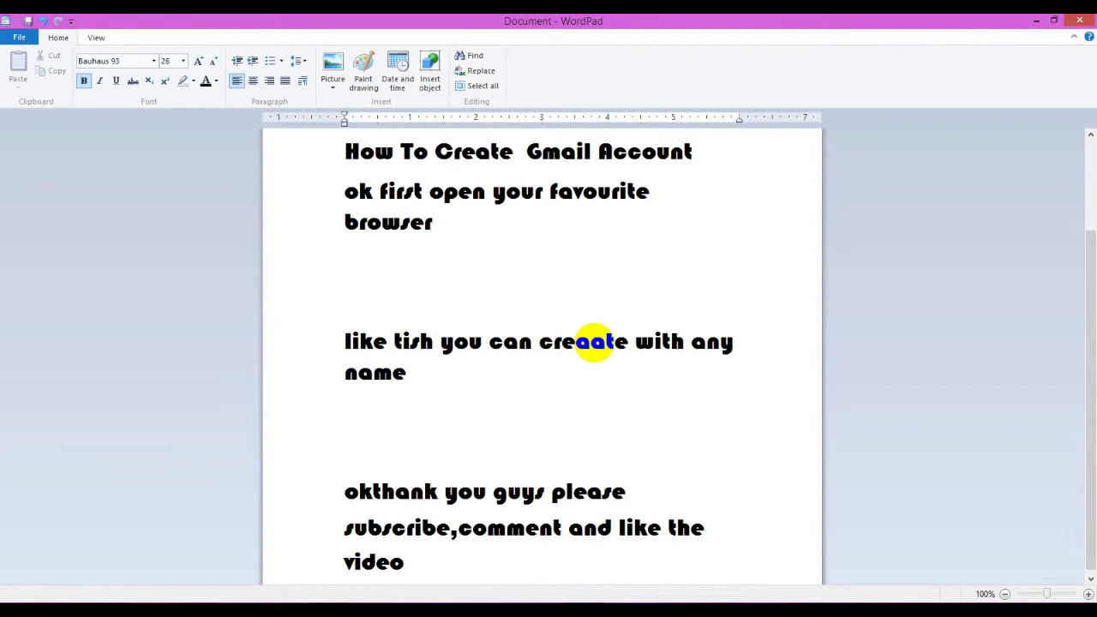
click(594, 342)
key(BackSpace)
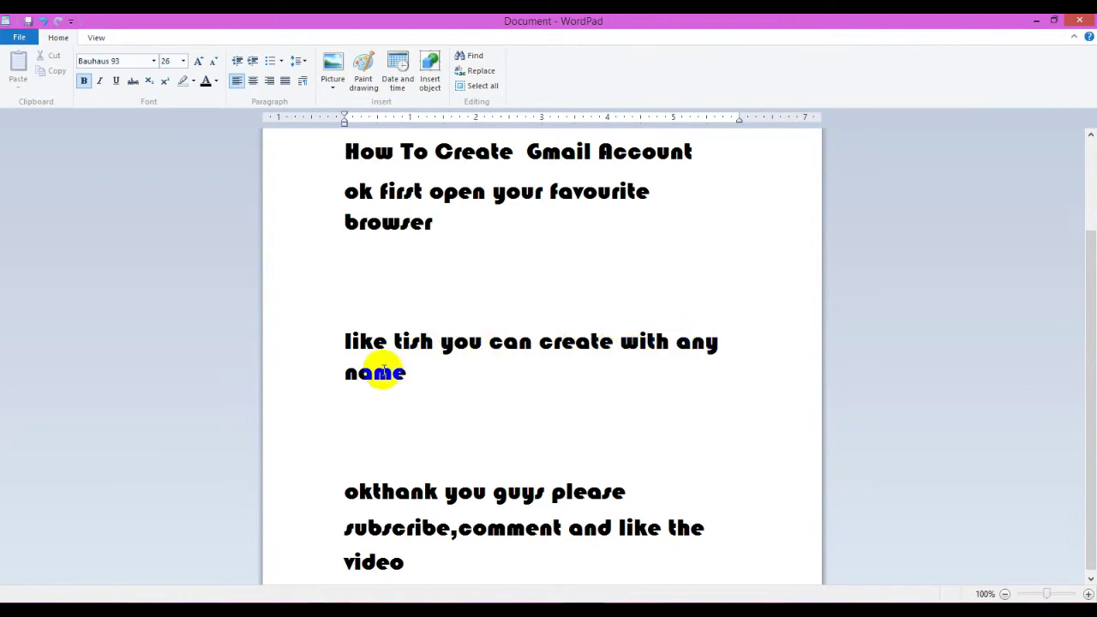
click(374, 490)
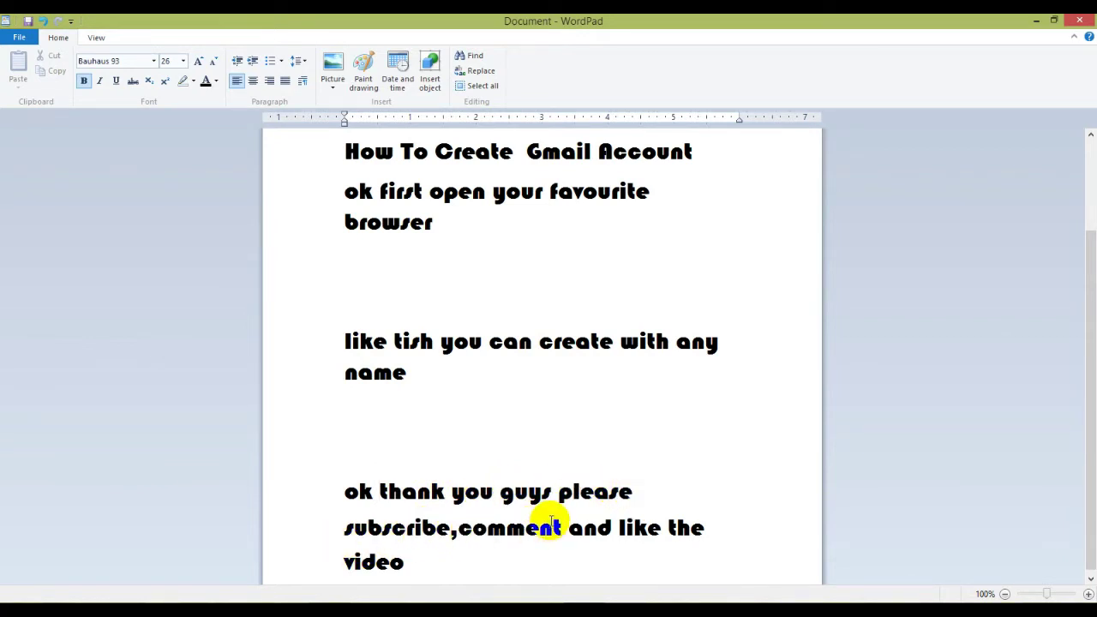
- Add "bye see" after the word "video" at the end of the WordPad document
click(539, 564)
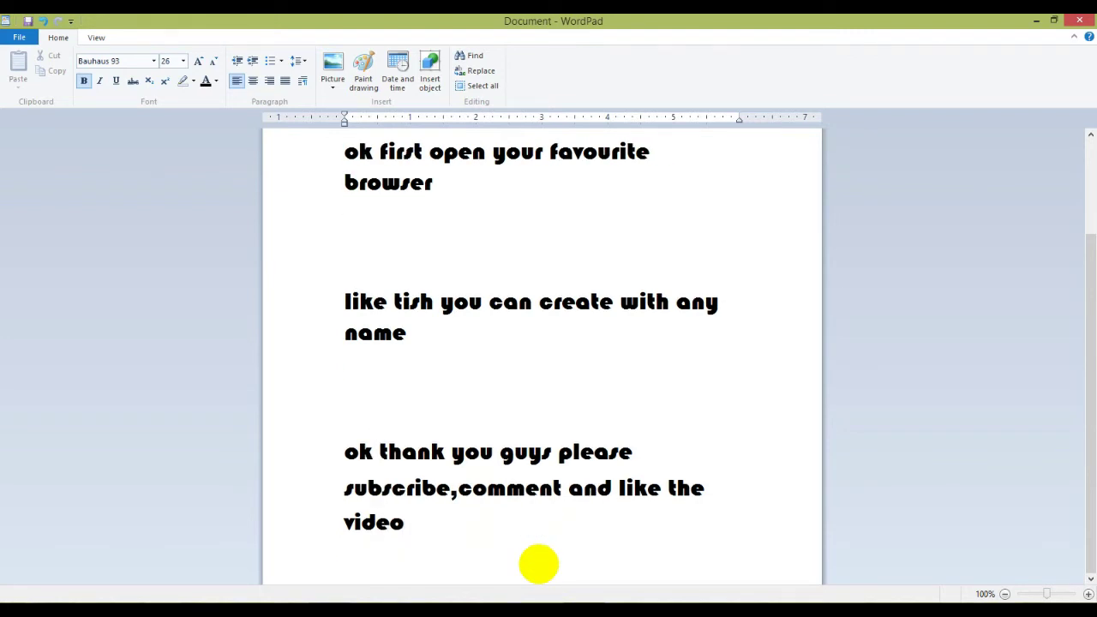
text(bye see)
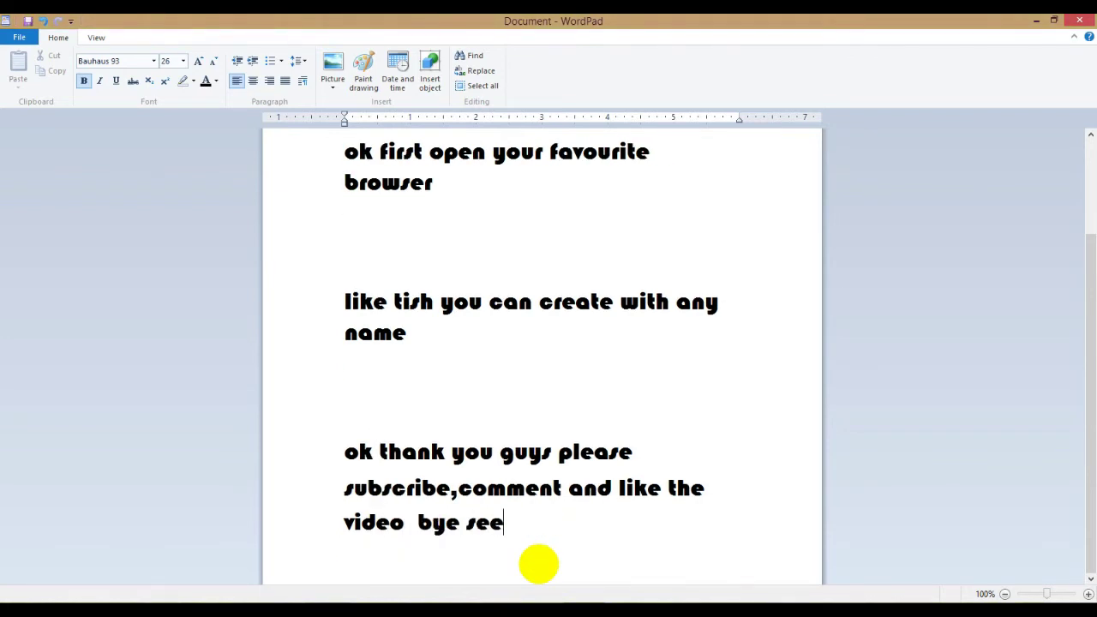